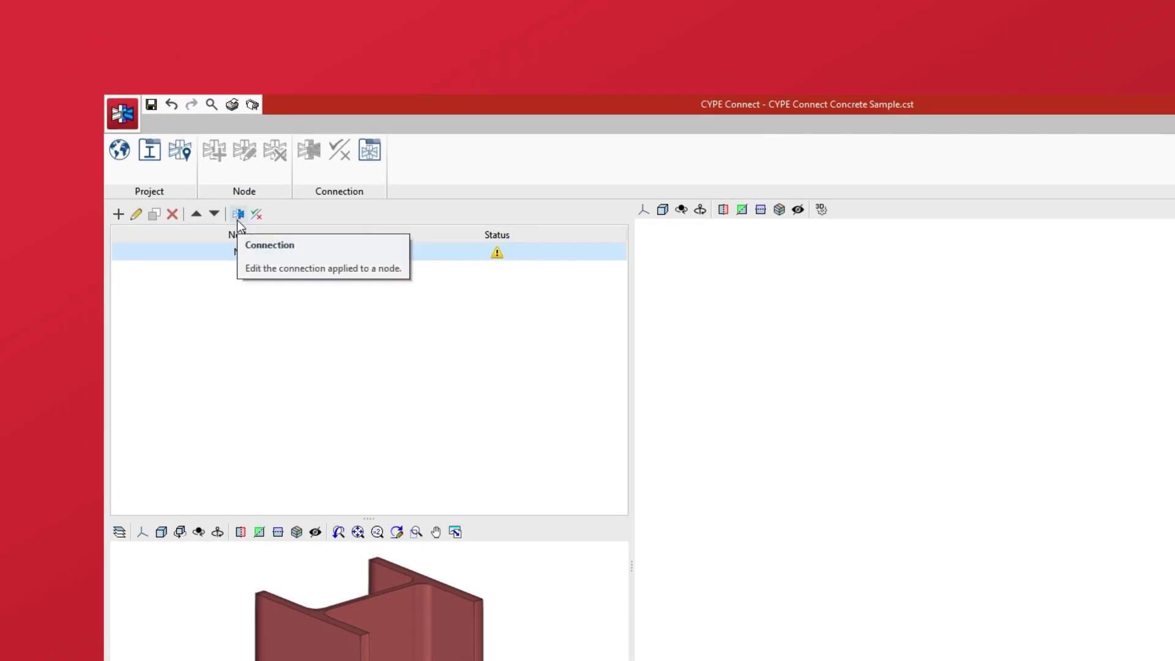
Open the node's connection for editing and activate the PLATE1 and ADJUSTMENT1 (C1) operations.
{"action": "left_click", "coordinate": [237, 219]}
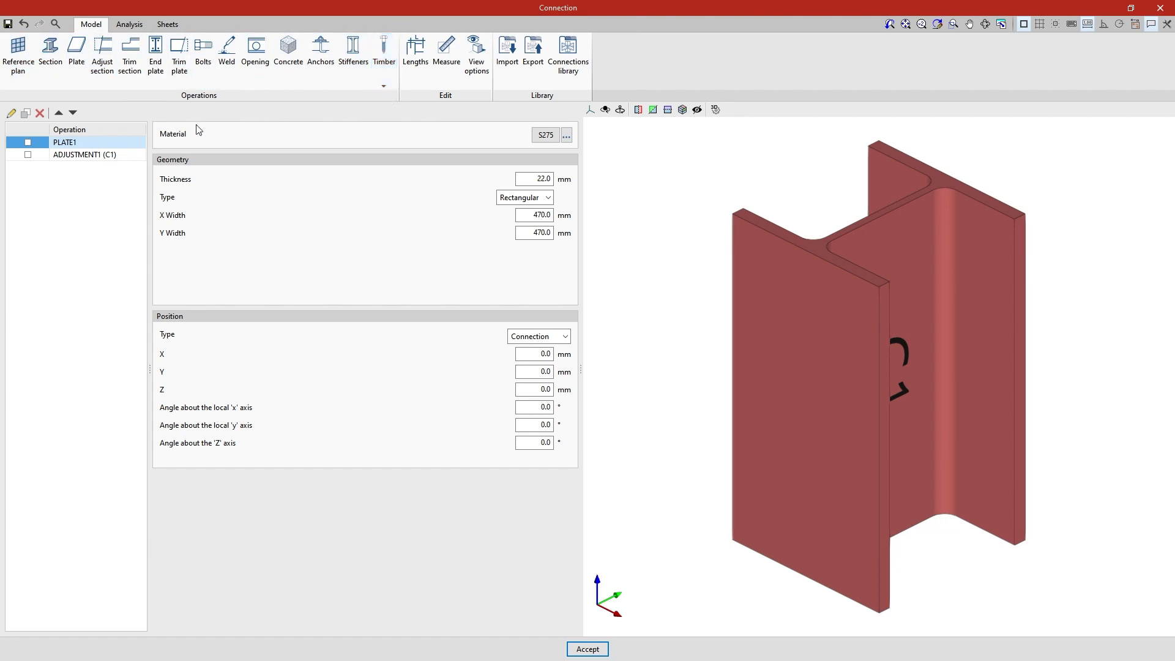
{"action": "left_click", "coordinate": [28, 143]}
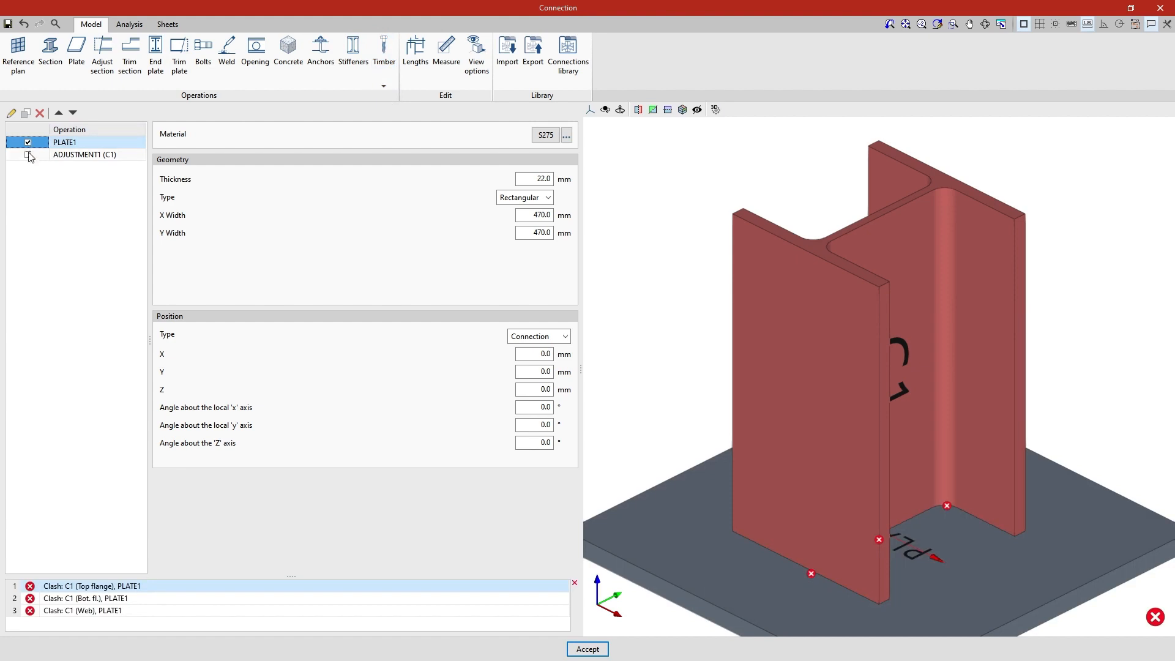
{"action": "left_click", "coordinate": [28, 156]}
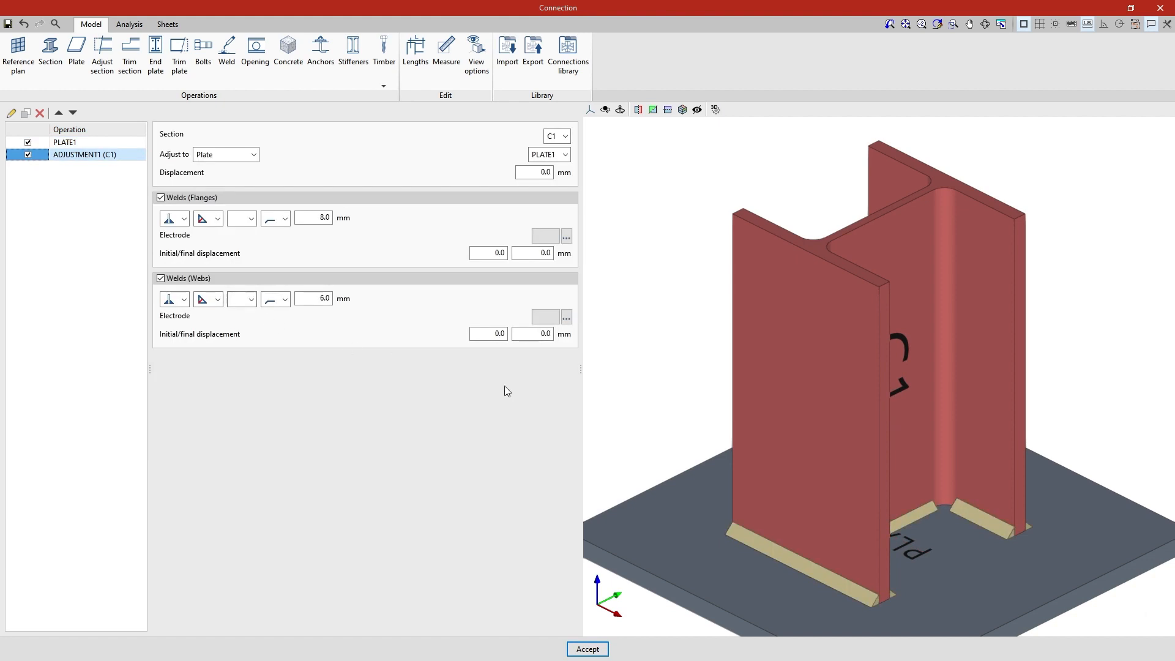
{"action": "scroll", "coordinate": [631, 410], "scroll_direction": "down", "scroll_amount": 2}
{"action": "right_click_drag", "start_coordinate": [630, 410], "coordinate": [1106, 402]}
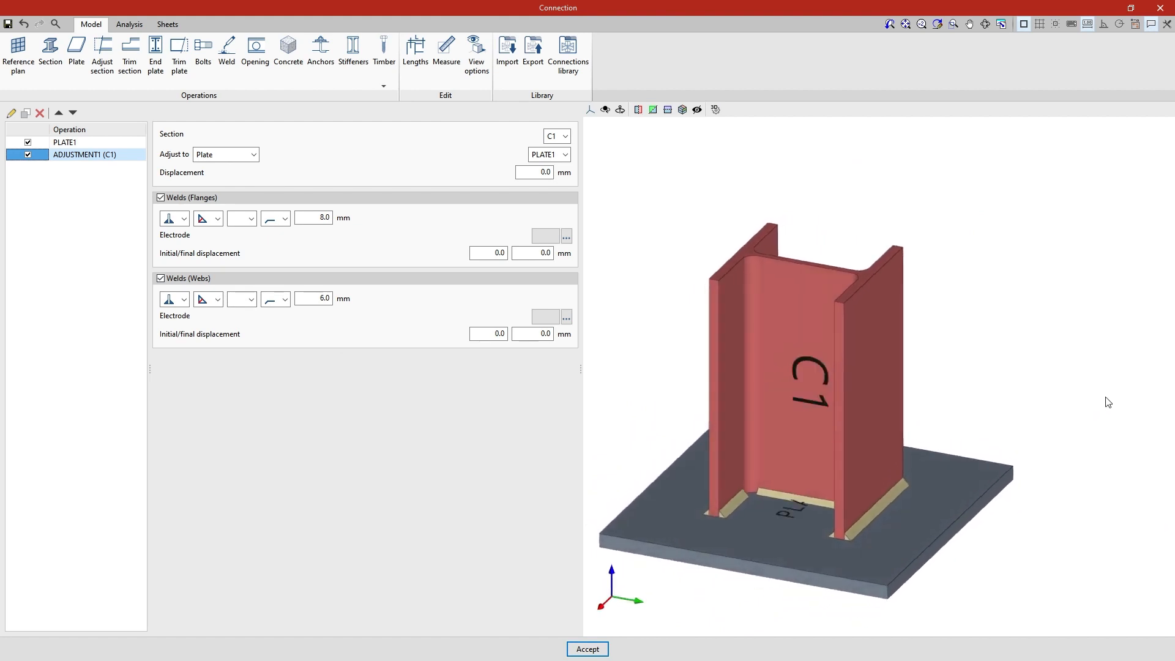
{"action": "middle_click_drag", "start_coordinate": [1107, 401], "coordinate": [1166, 310]}
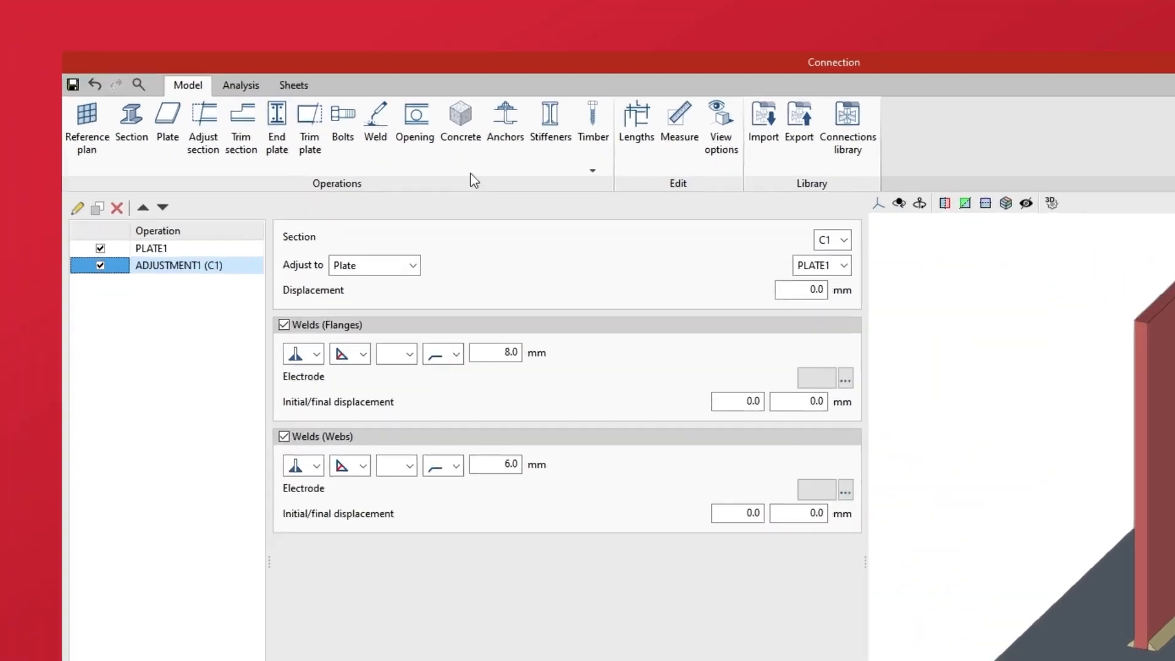
Add a concrete block and define its material with reference C35/45 and a compression resistance of 35 MPa.
{"action": "left_click", "coordinate": [486, 174]}
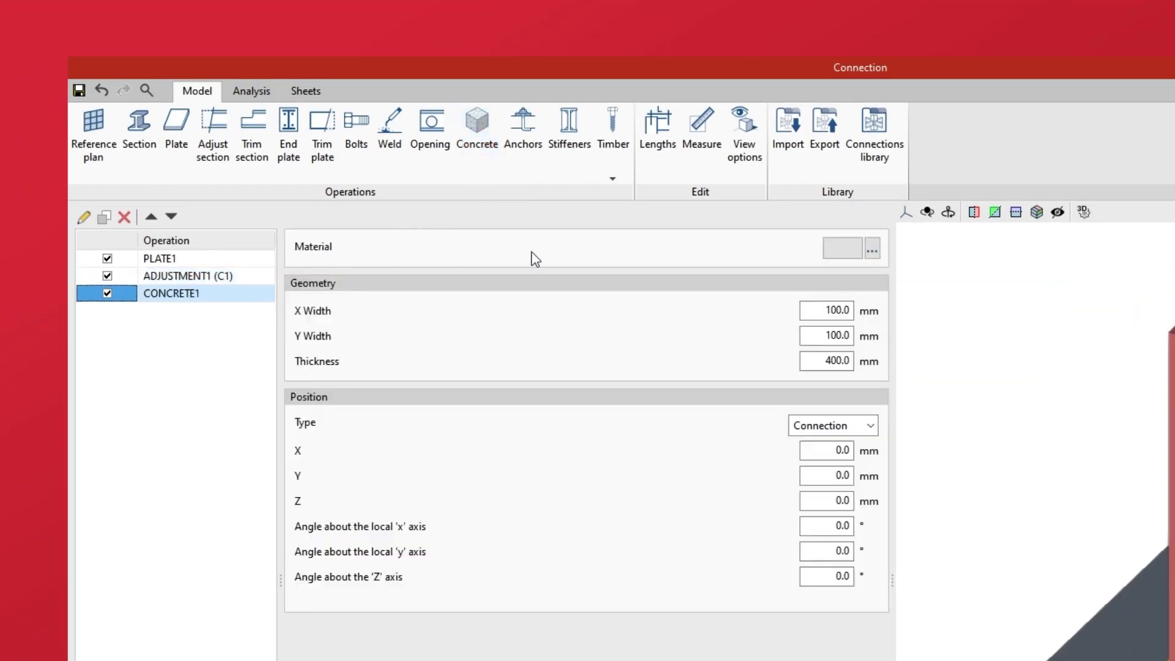
{"action": "left_click", "coordinate": [846, 252]}
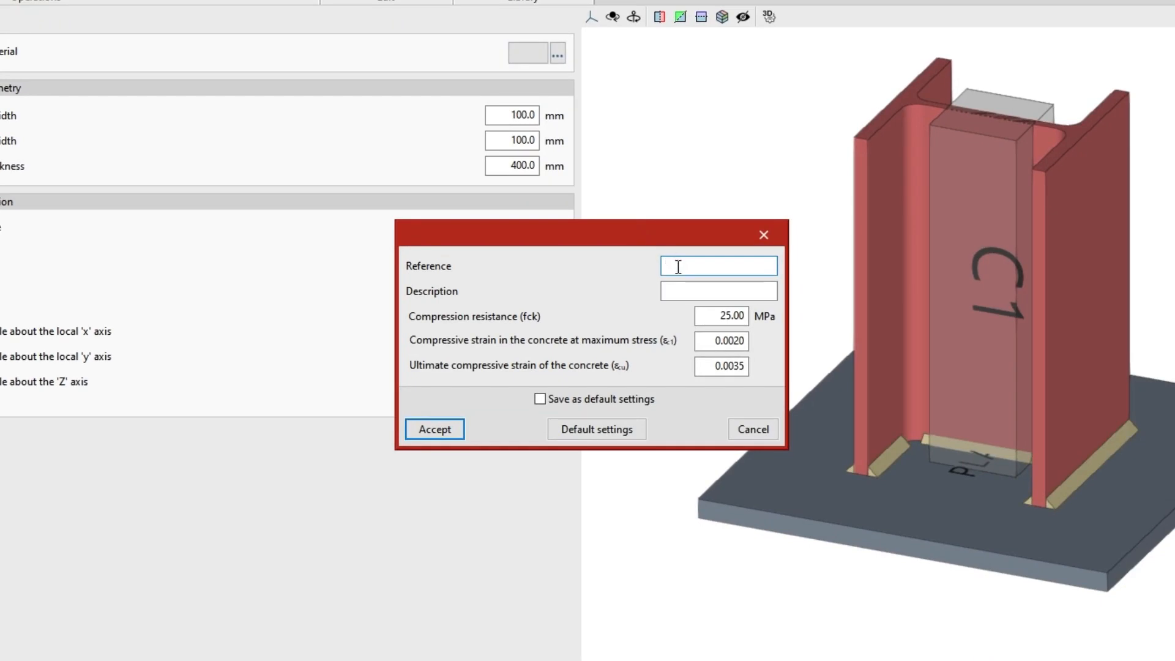
{"action": "type", "text": "C35/45"}
{"action": "key", "text": "Tab"}
{"action": "key", "text": "Tab"}
{"action": "type", "text": "3"}
{"action": "key", "text": "Tab"}
{"action": "key", "text": "Tab"}
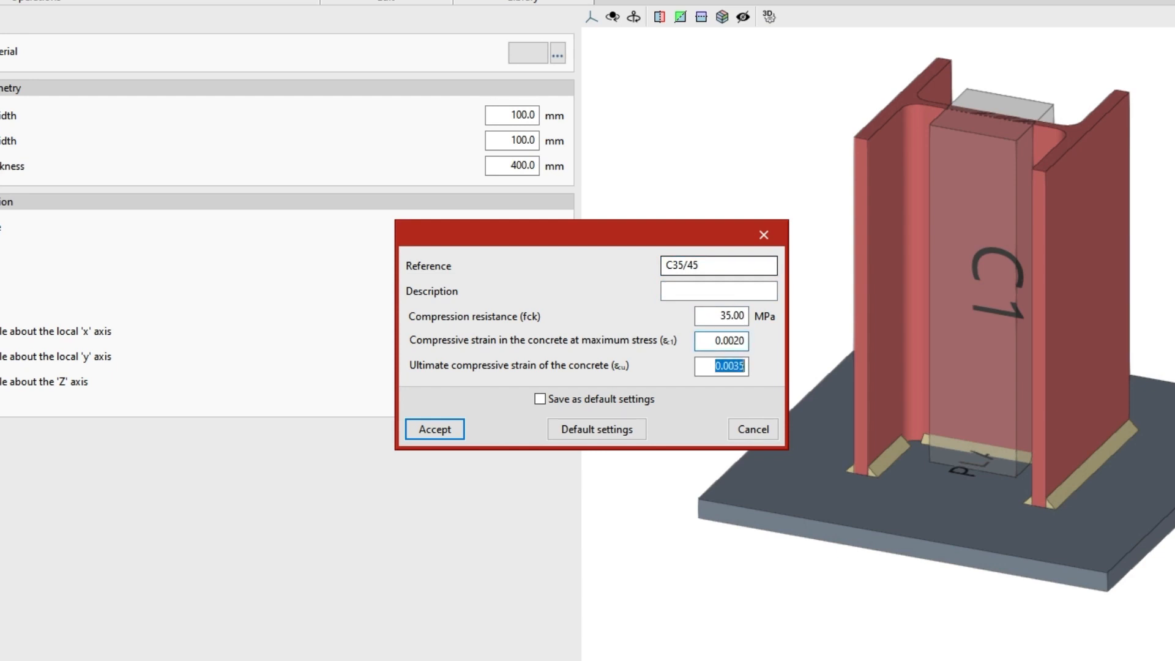
{"action": "key", "text": "Tab"}
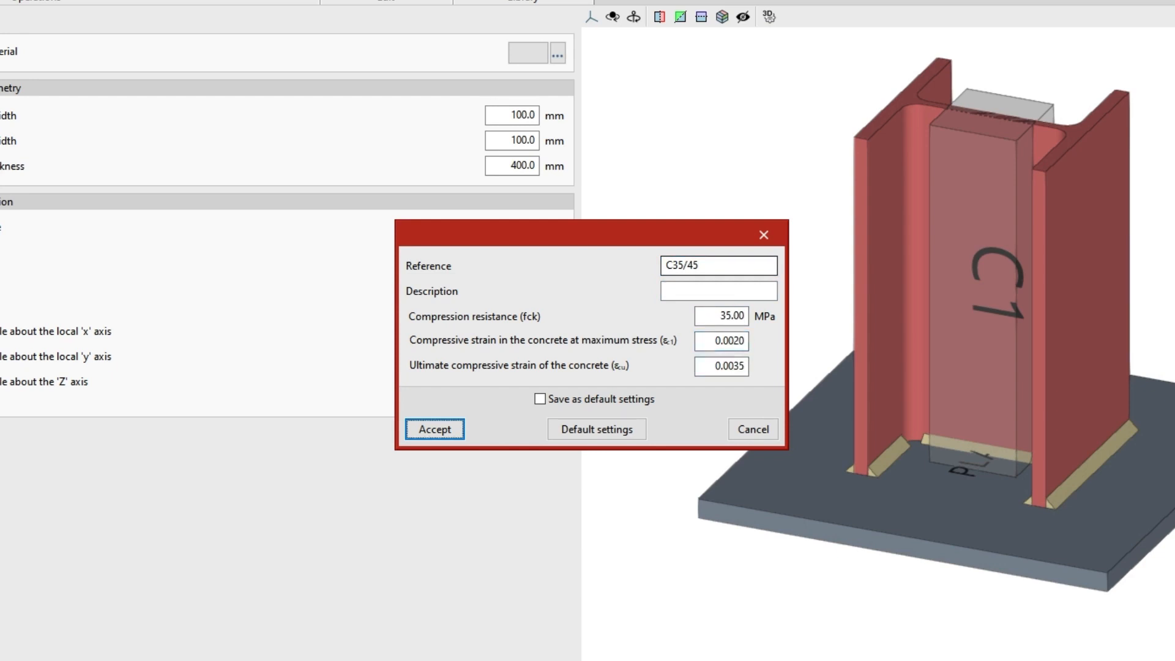
{"action": "key", "text": "Return"}
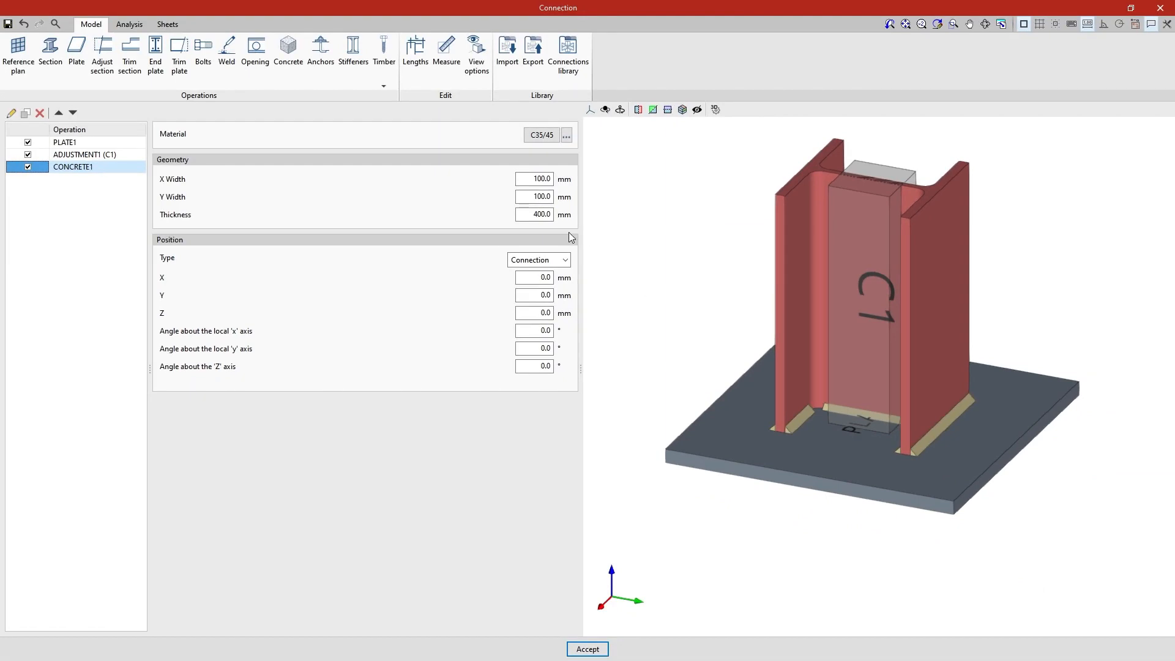
Set the concrete block's X and Y widths to 670 mm and its thickness to 450 mm.
{"action": "double_click", "coordinate": [537, 179]}
{"action": "type", "text": "670"}
{"action": "key", "text": "Tab"}
{"action": "type", "text": "6"}
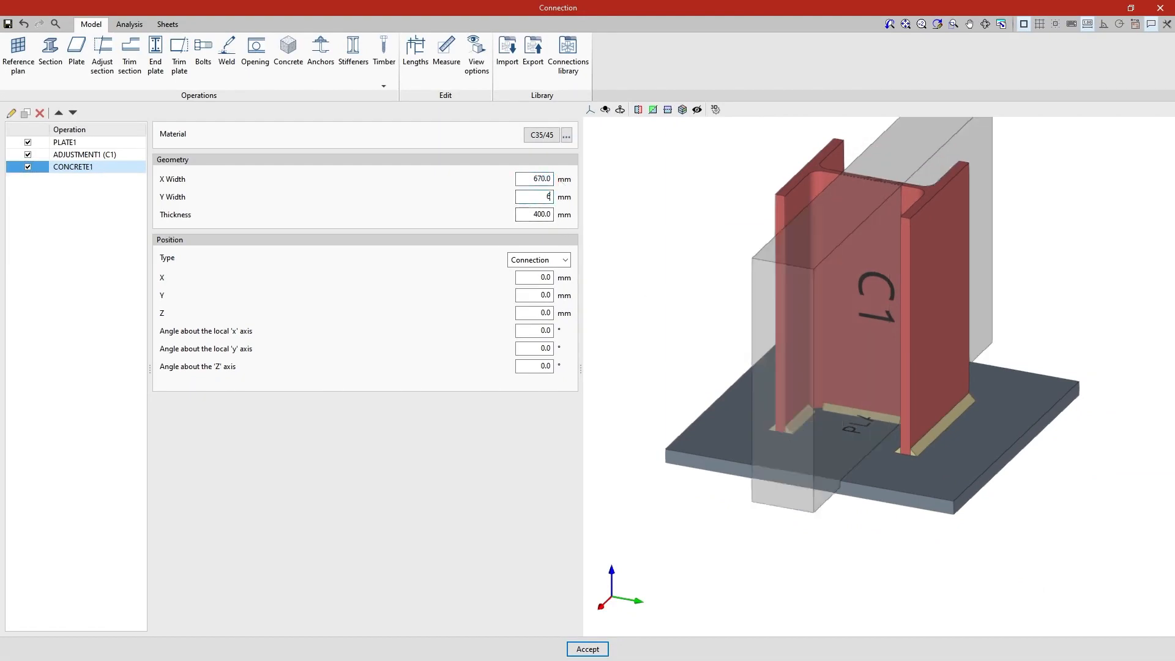
{"action": "type", "text": "70"}
{"action": "key", "text": "Tab"}
{"action": "type", "text": "4"}
{"action": "key", "text": "Tab"}
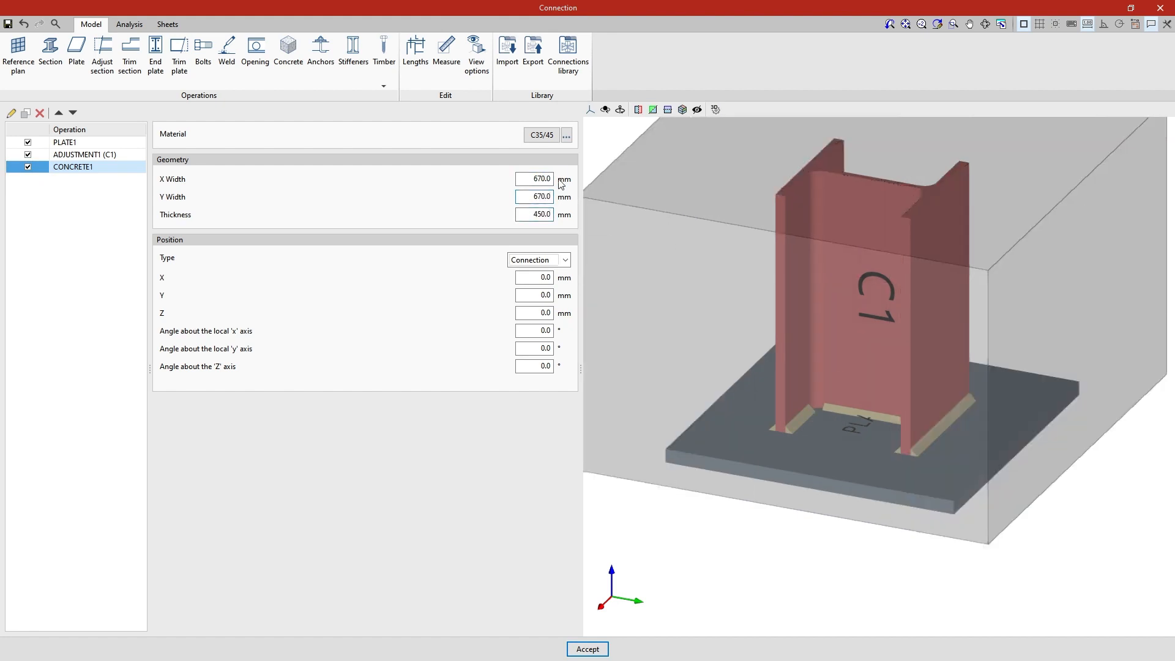
{"action": "scroll", "coordinate": [730, 547], "scroll_direction": "down", "scroll_amount": 4}
{"action": "middle_click_drag", "start_coordinate": [739, 560], "coordinate": [746, 555], "text": "shift"}
{"action": "middle_click_drag", "start_coordinate": [745, 555], "coordinate": [813, 492]}
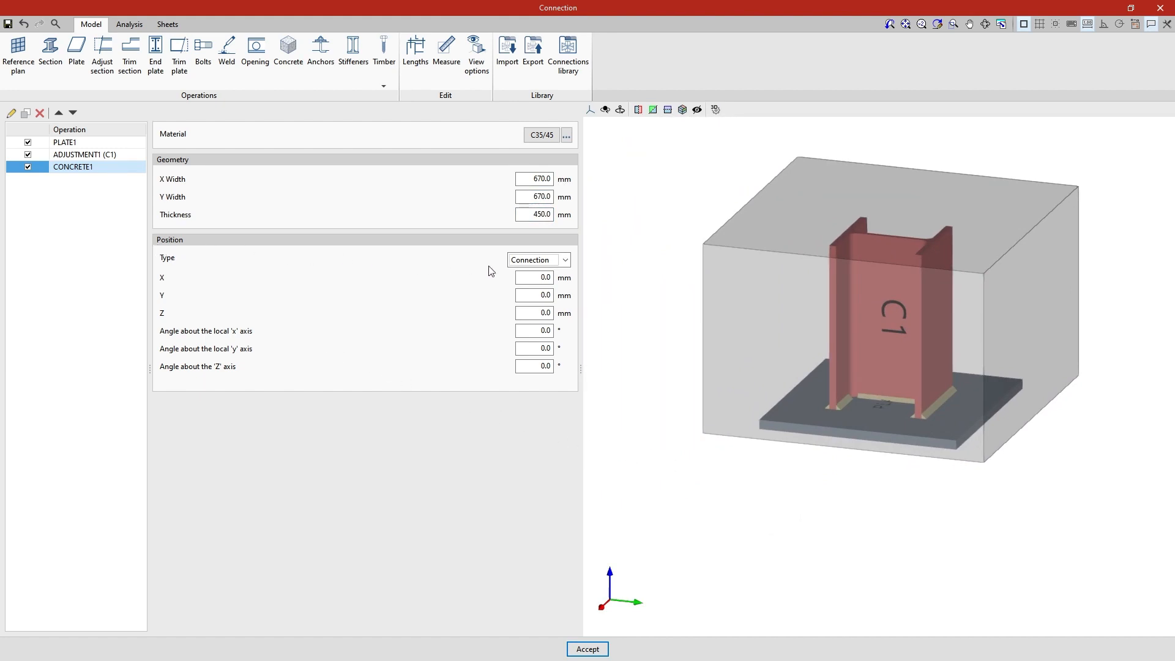
Review the coordinate and rotation angle settings offered by the block's Connection position type.
{"action": "left_click", "coordinate": [566, 262]}
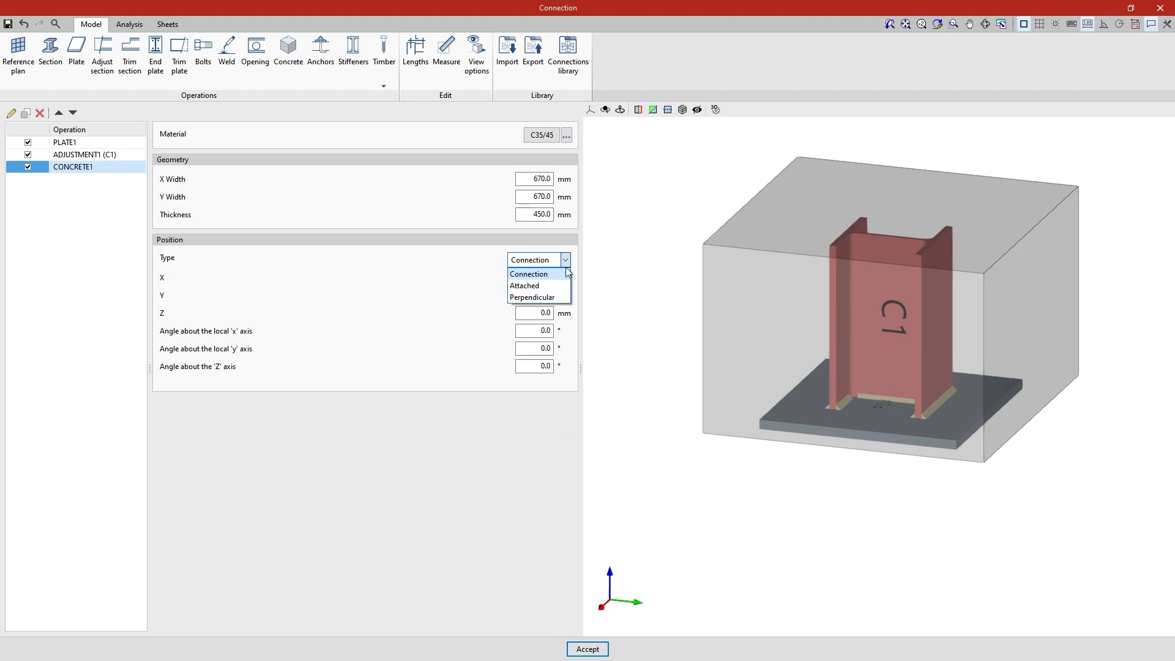
{"action": "left_click", "coordinate": [564, 279]}
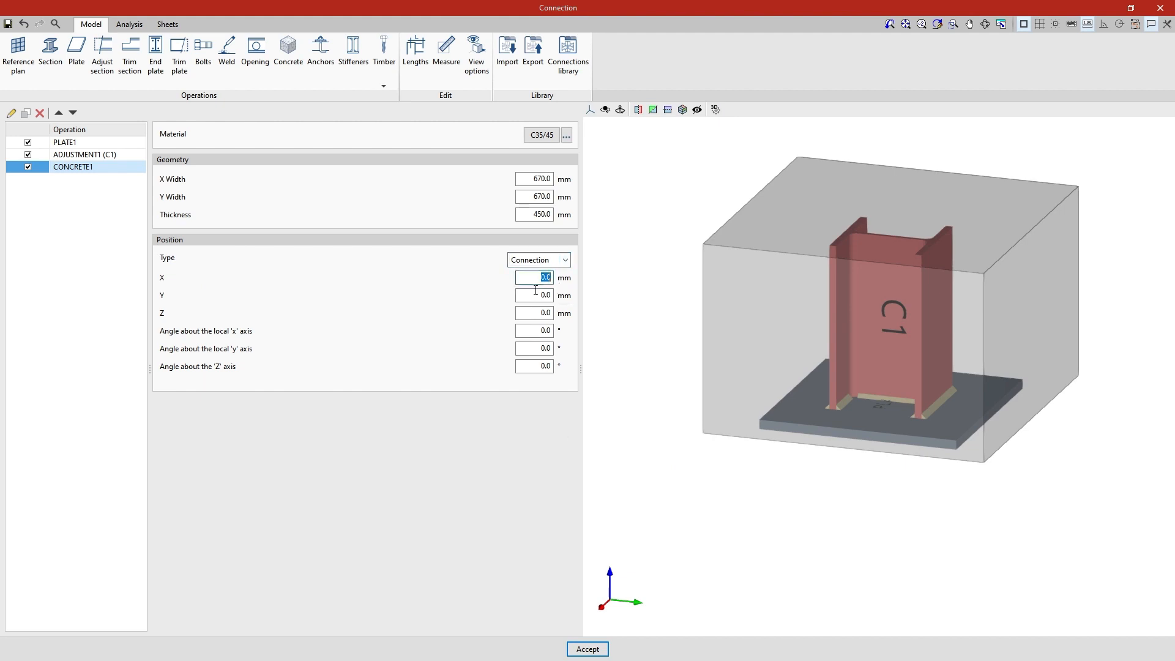
{"action": "double_click", "coordinate": [550, 294]}
{"action": "double_click", "coordinate": [551, 313]}
{"action": "double_click", "coordinate": [550, 331]}
{"action": "double_click", "coordinate": [549, 348]}
{"action": "double_click", "coordinate": [549, 366]}
Try the Perpendicular position type for the concrete block and check which elements it can refer to.
{"action": "left_click", "coordinate": [565, 262]}
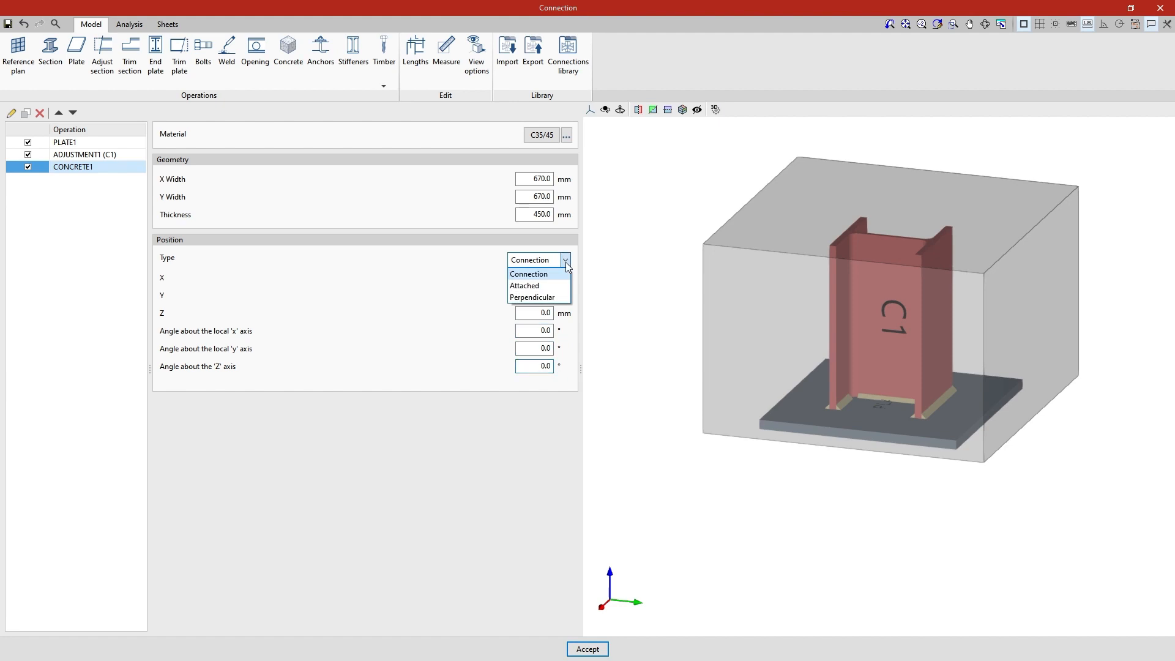
{"action": "left_click", "coordinate": [564, 296]}
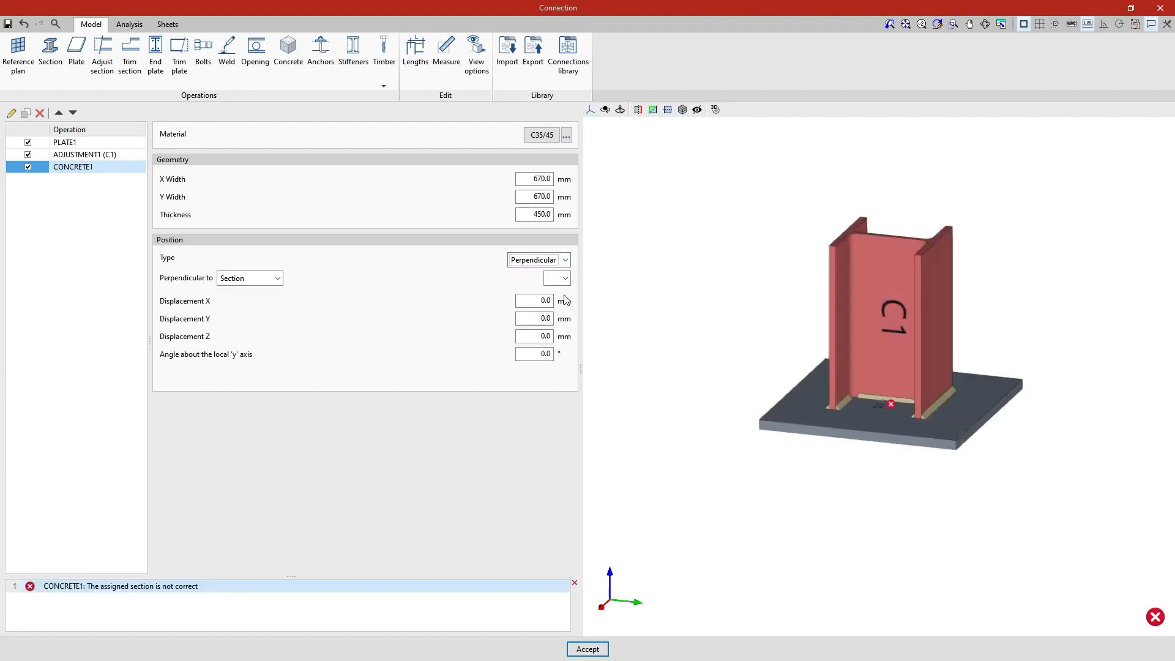
{"action": "left_click", "coordinate": [278, 279]}
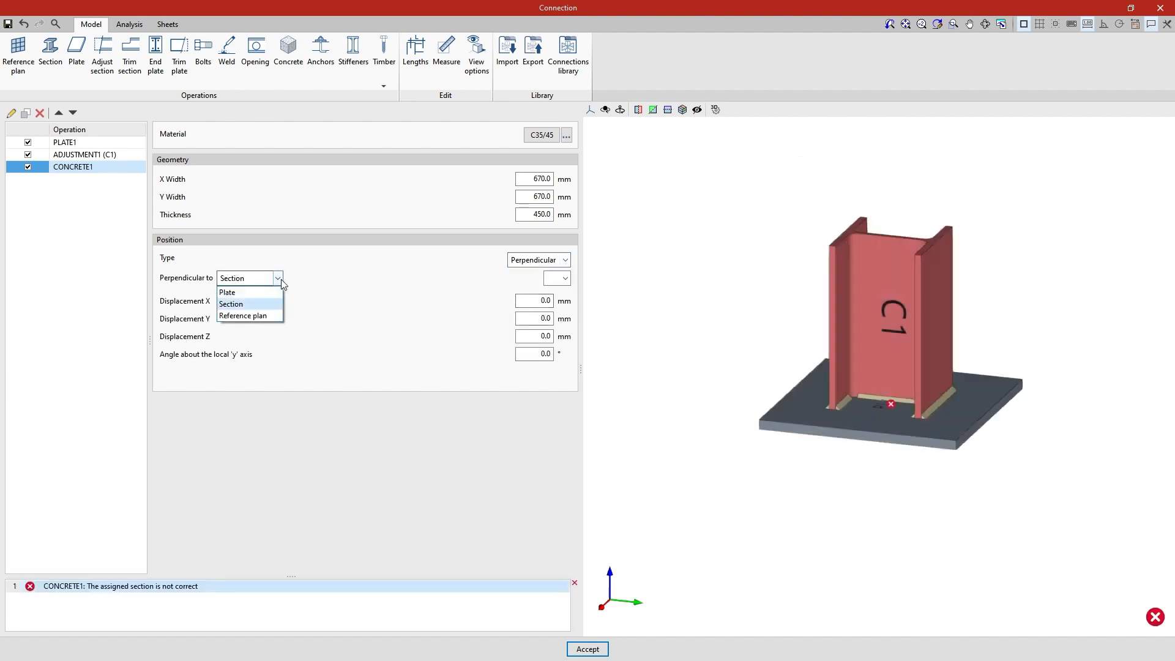
{"action": "left_click", "coordinate": [279, 279]}
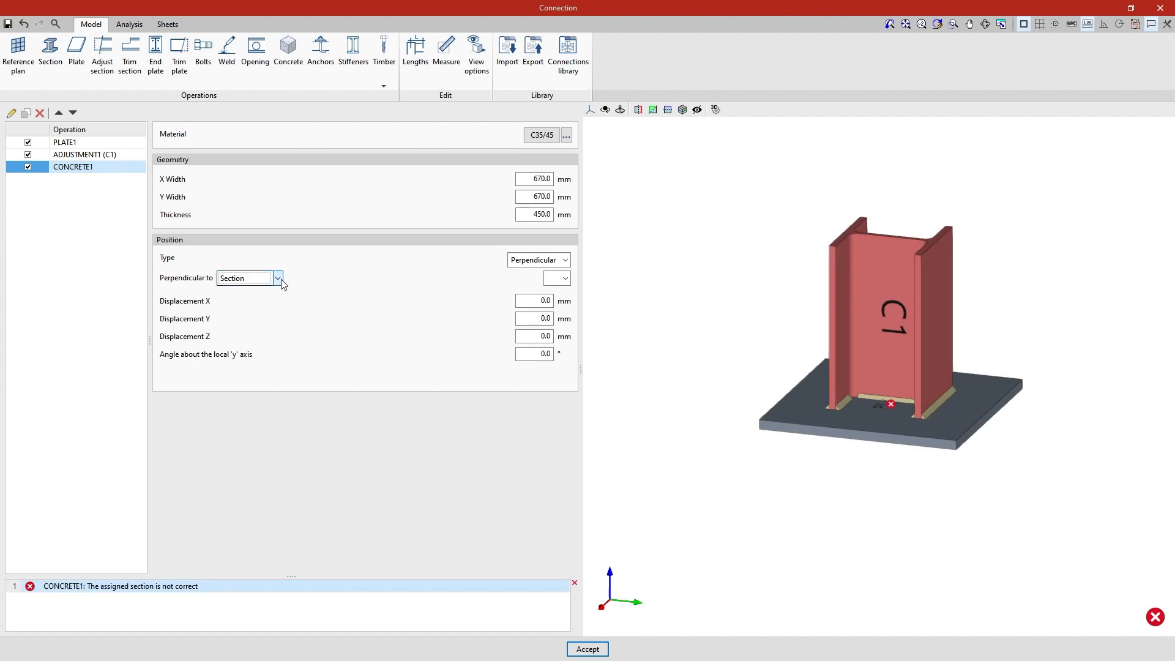
Position the concrete block as attached to plate PLATE1, located on the plate's back face.
{"action": "left_click", "coordinate": [566, 262]}
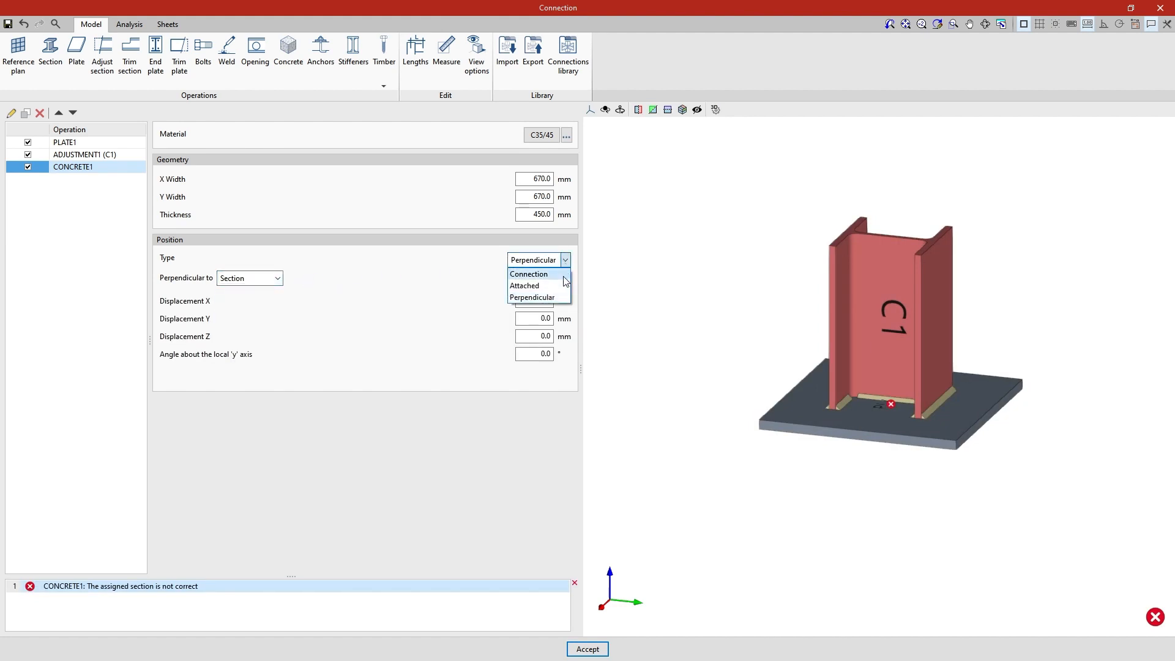
{"action": "left_click", "coordinate": [527, 284]}
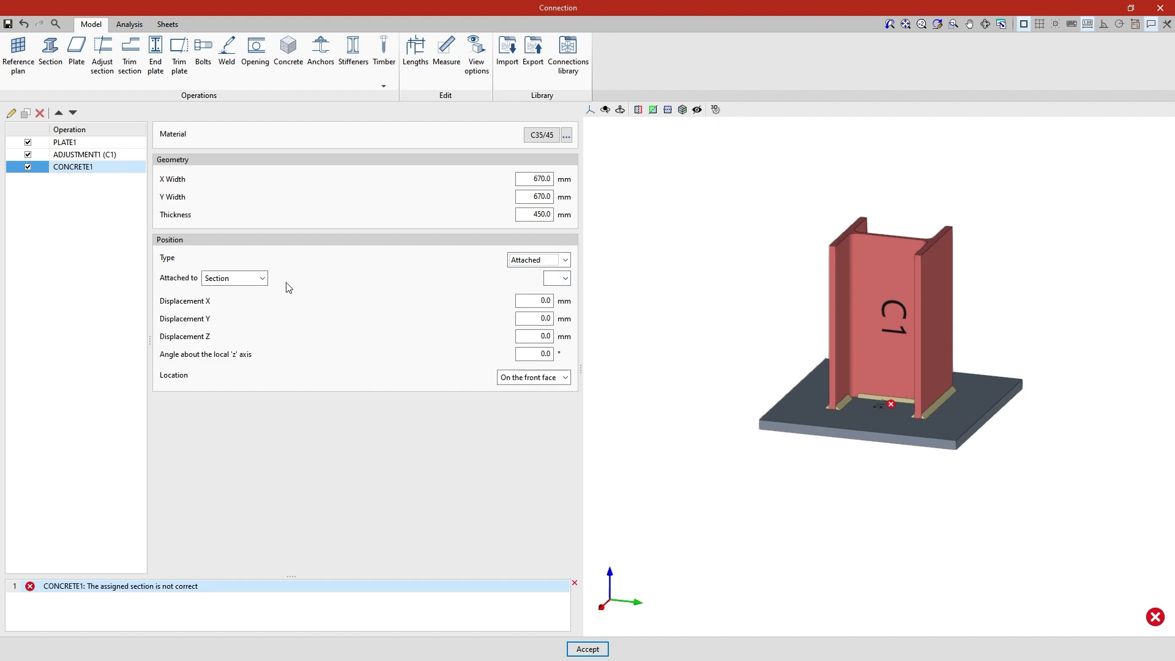
{"action": "left_click", "coordinate": [262, 278]}
{"action": "left_click", "coordinate": [267, 292]}
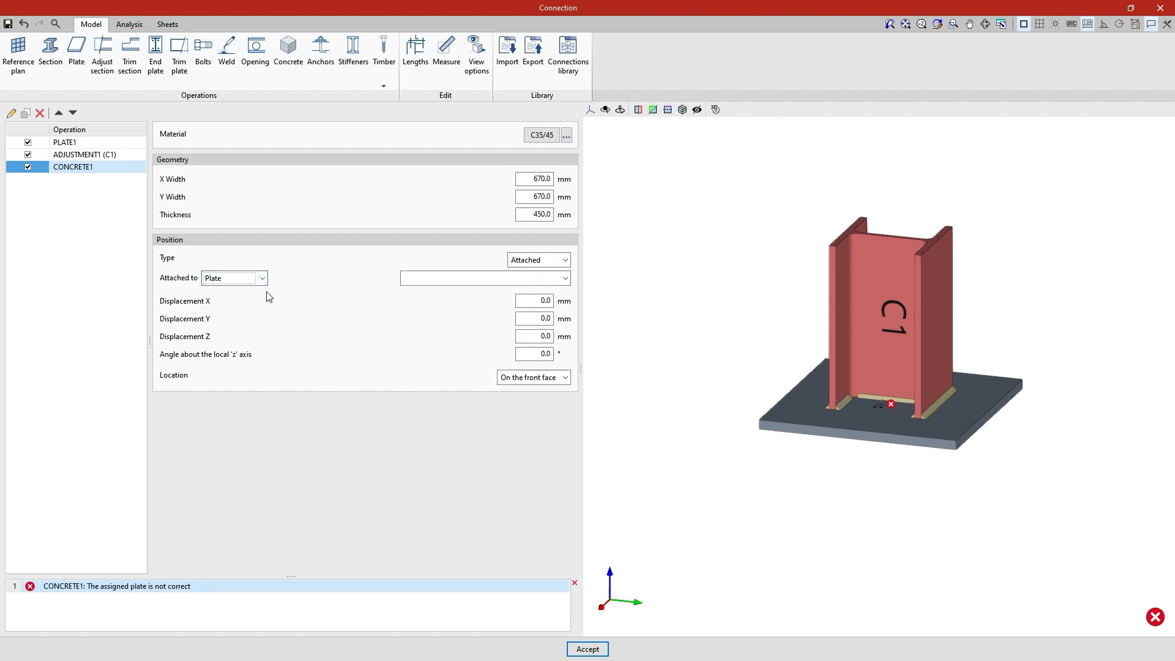
{"action": "left_click", "coordinate": [566, 279]}
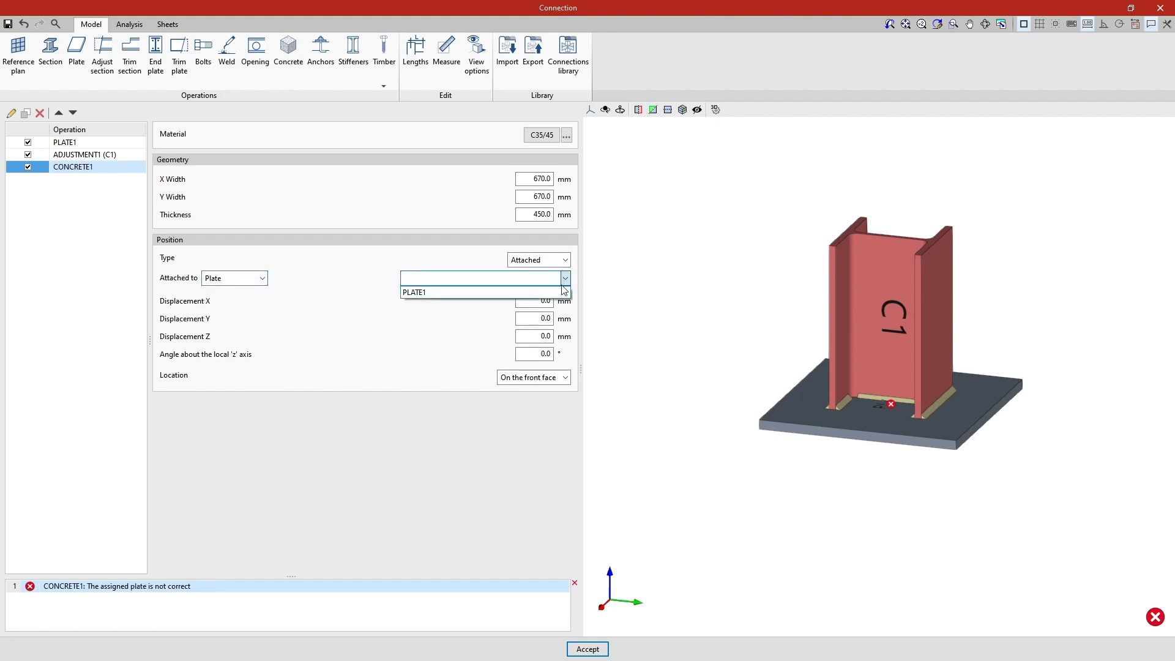
{"action": "left_click", "coordinate": [563, 288]}
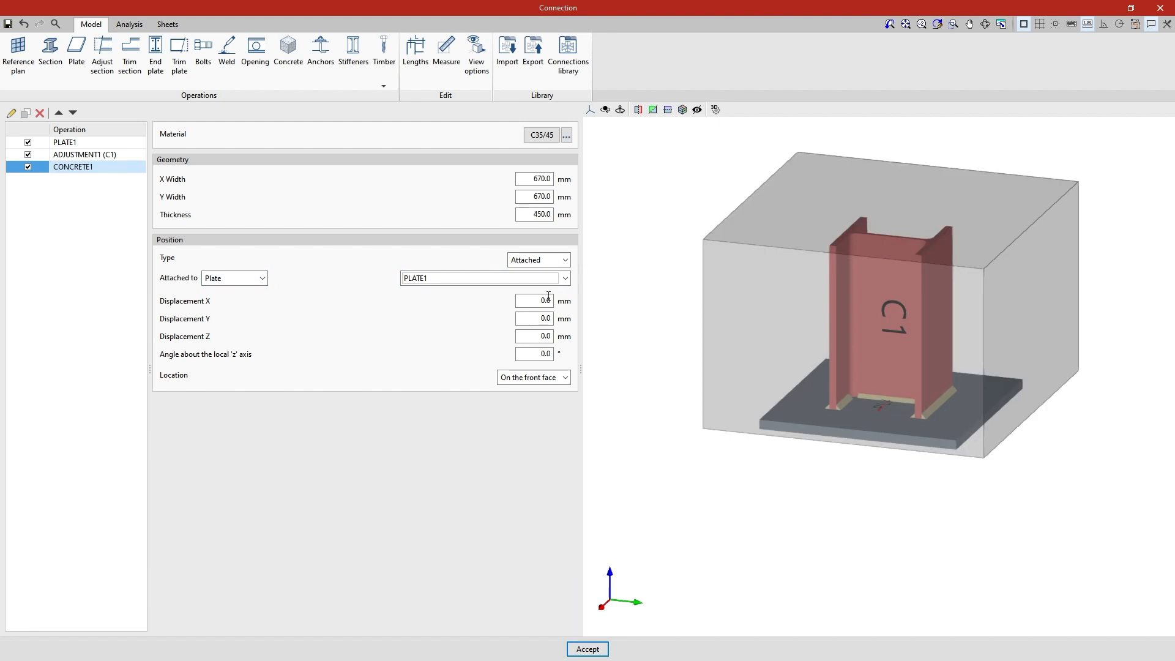
{"action": "left_click_drag", "start_coordinate": [537, 301], "coordinate": [561, 356]}
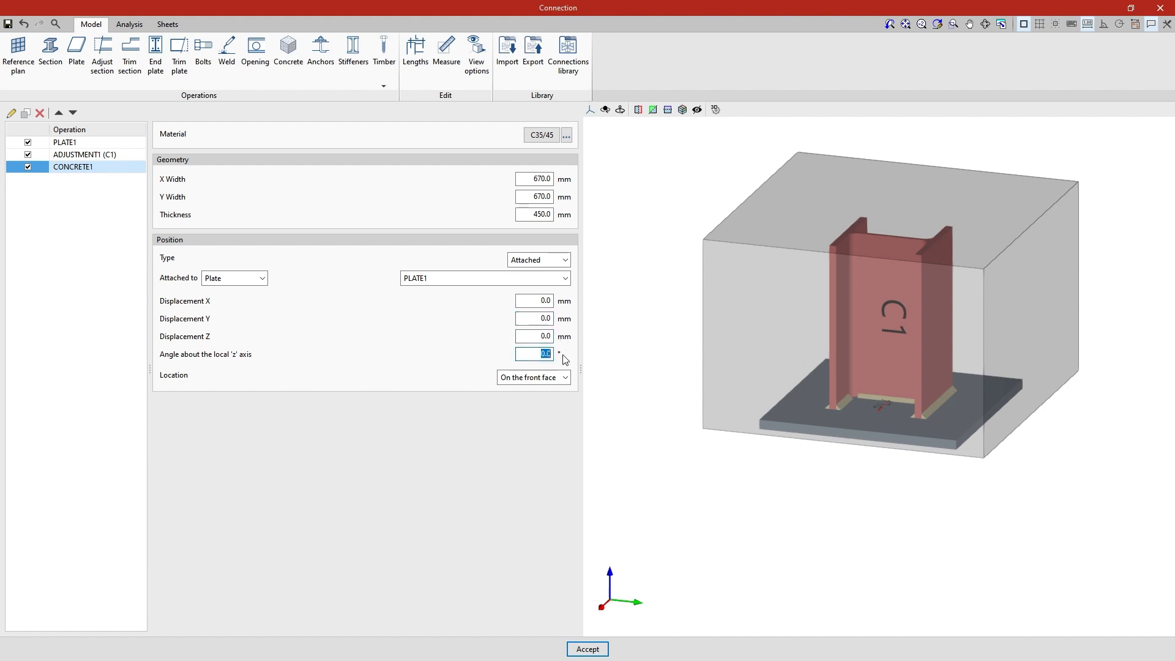
{"action": "left_click", "coordinate": [565, 378]}
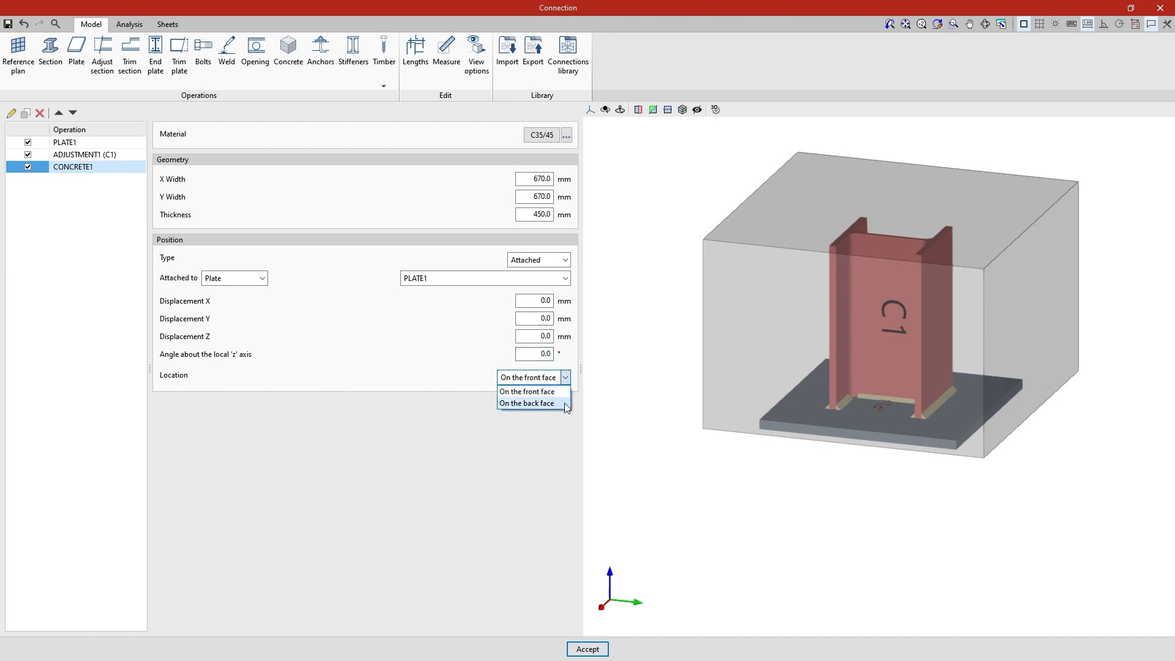
{"action": "left_click", "coordinate": [565, 403]}
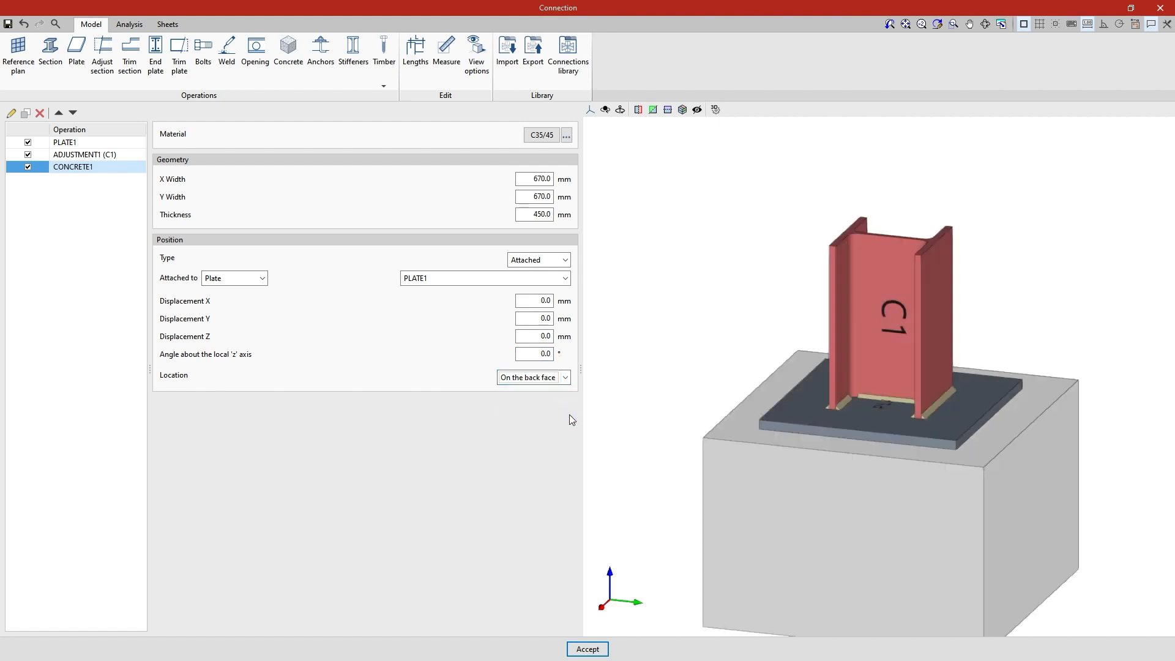
{"action": "middle_click_drag", "start_coordinate": [630, 459], "coordinate": [926, 412]}
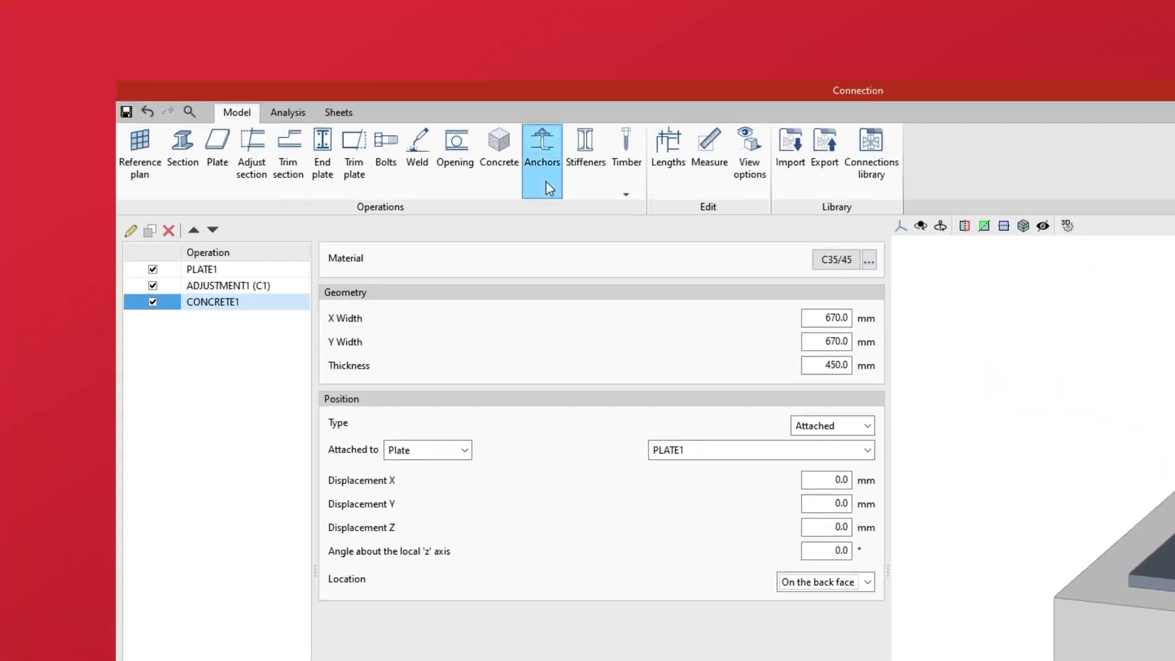
Add an anchorage operation that fixes PLATE1 to the existing block CONCRETE1.
{"action": "left_click", "coordinate": [546, 182]}
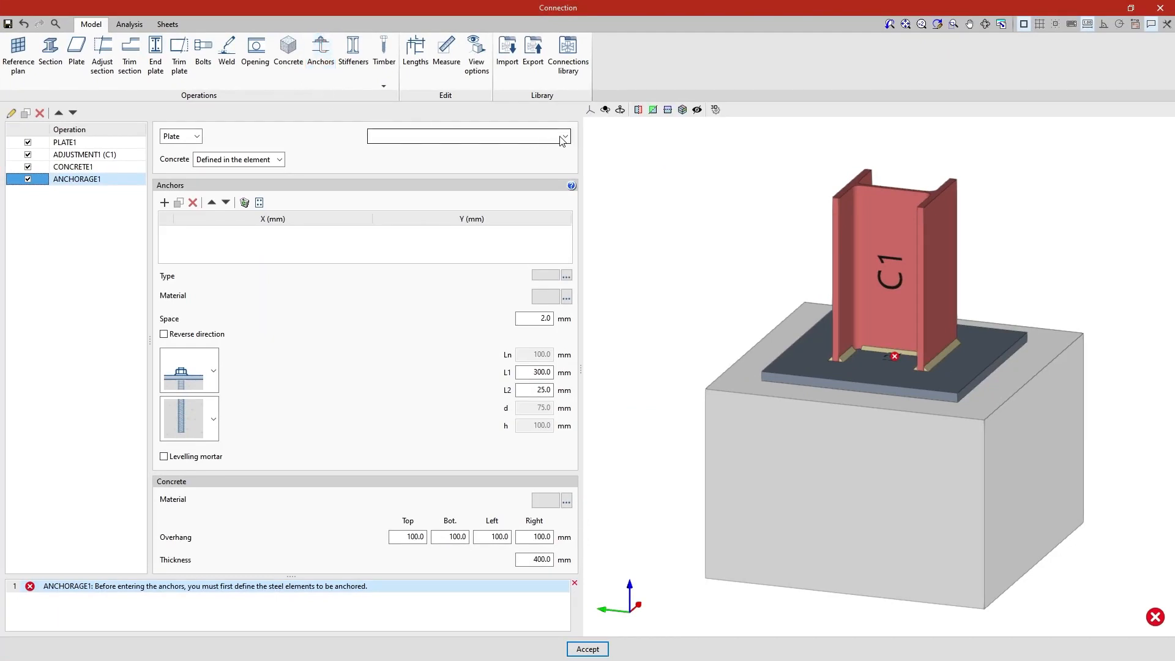
{"action": "left_click", "coordinate": [561, 138]}
{"action": "left_click", "coordinate": [558, 150]}
{"action": "left_click", "coordinate": [280, 160]}
{"action": "left_click", "coordinate": [275, 185]}
{"action": "left_click", "coordinate": [561, 160]}
{"action": "left_click", "coordinate": [560, 173]}
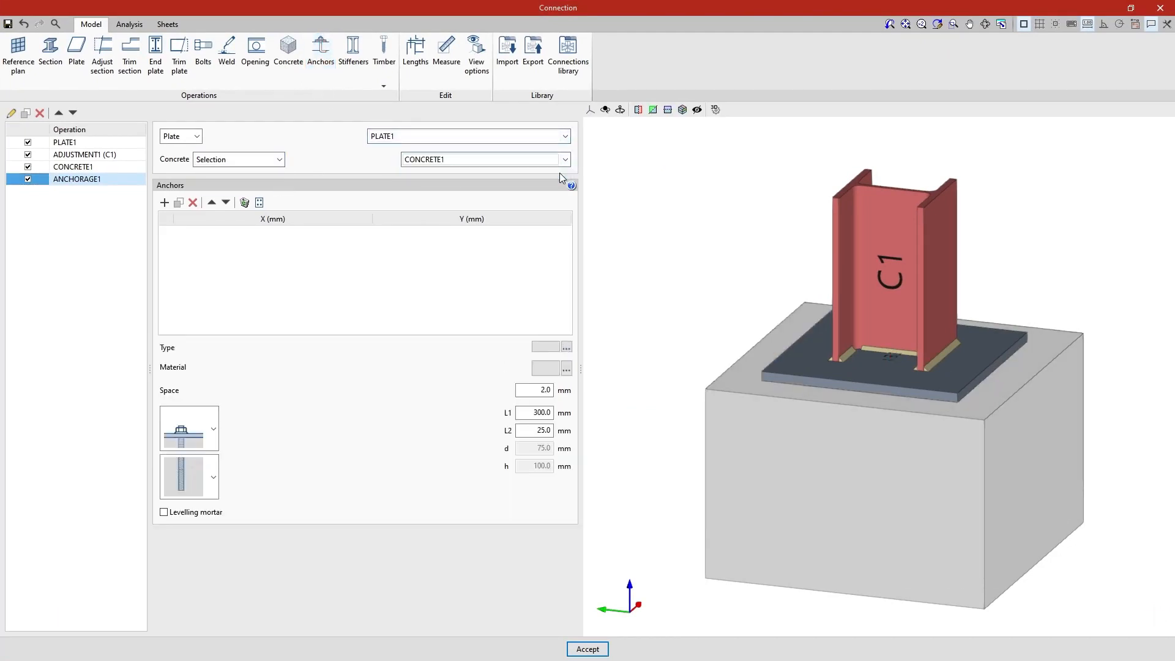
Add four anchors at X/Y positions (-150, -150), (150, -150), (-150, 150) and (150, 150) mm.
{"action": "left_click", "coordinate": [164, 202]}
{"action": "left_click", "coordinate": [164, 202]}
{"action": "left_click", "coordinate": [164, 202]}
{"action": "left_click", "coordinate": [164, 202]}
{"action": "left_click", "coordinate": [284, 230]}
{"action": "type", "text": "-150"}
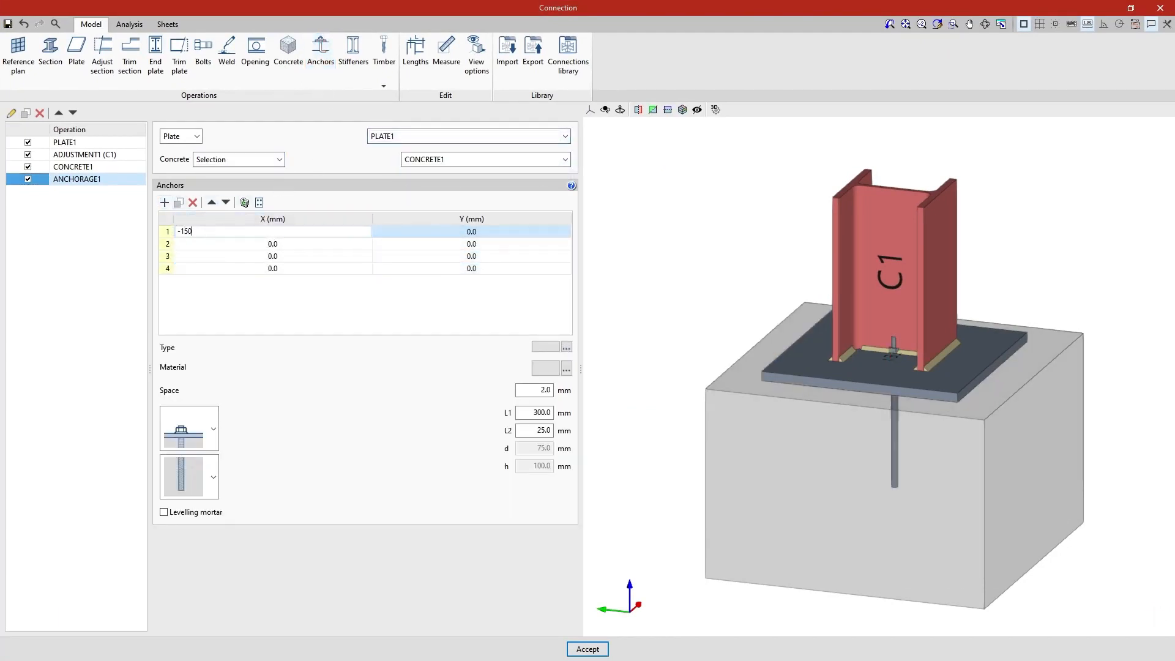
{"action": "key", "text": "Tab"}
{"action": "type", "text": "-150"}
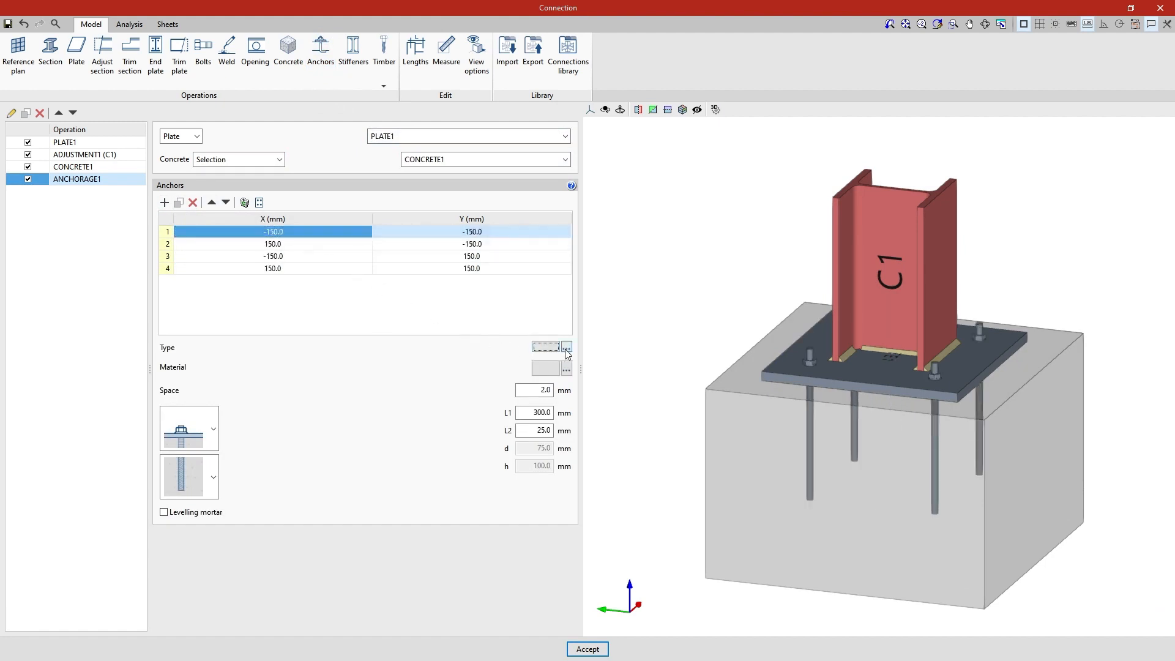
Set the anchors to series DIN 976 with diameter 18 and material 10.9.
{"action": "left_click", "coordinate": [567, 347]}
{"action": "left_click", "coordinate": [647, 337]}
{"action": "left_click", "coordinate": [612, 374]}
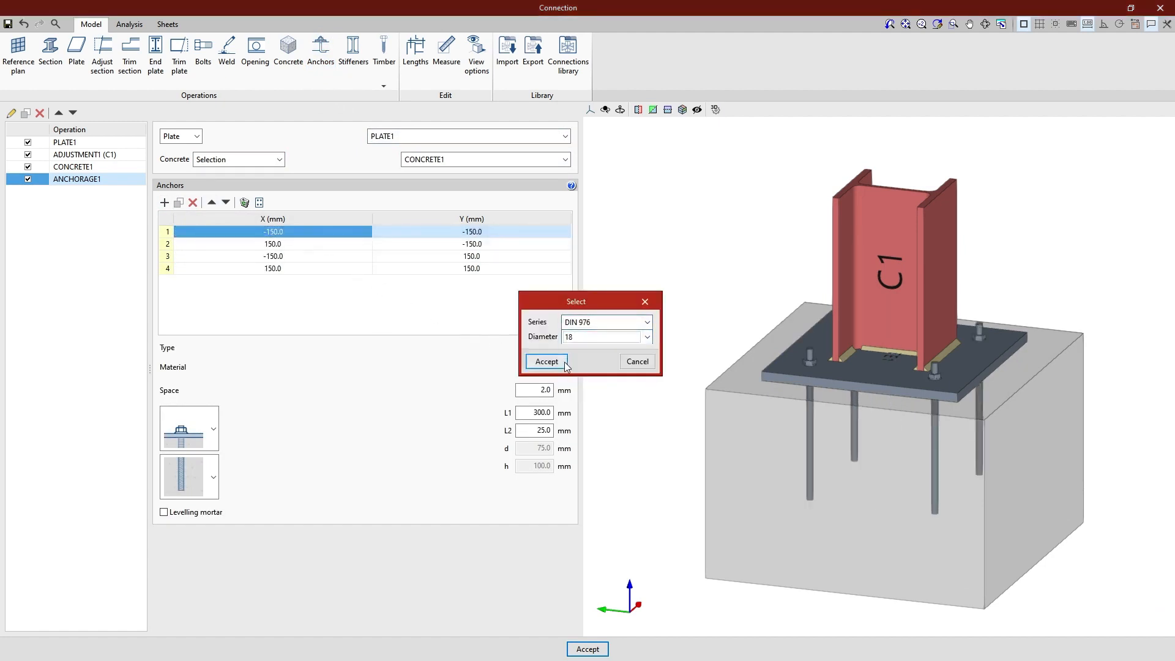
{"action": "left_click", "coordinate": [546, 361]}
{"action": "left_click", "coordinate": [566, 371]}
{"action": "left_click", "coordinate": [645, 330]}
{"action": "left_click", "coordinate": [629, 383]}
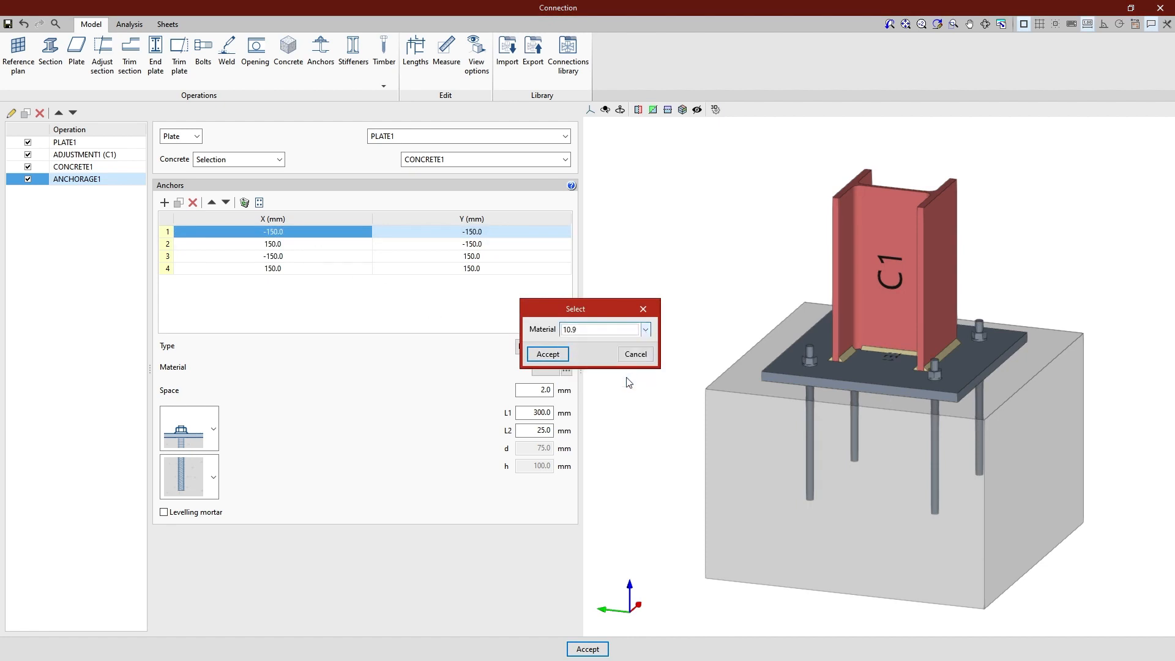
{"action": "left_click", "coordinate": [547, 354]}
Set the anchor length L1 to 400 mm and give the anchors a hooked lower end.
{"action": "double_click", "coordinate": [539, 412]}
{"action": "type", "text": "400"}
{"action": "key", "text": "Tab"}
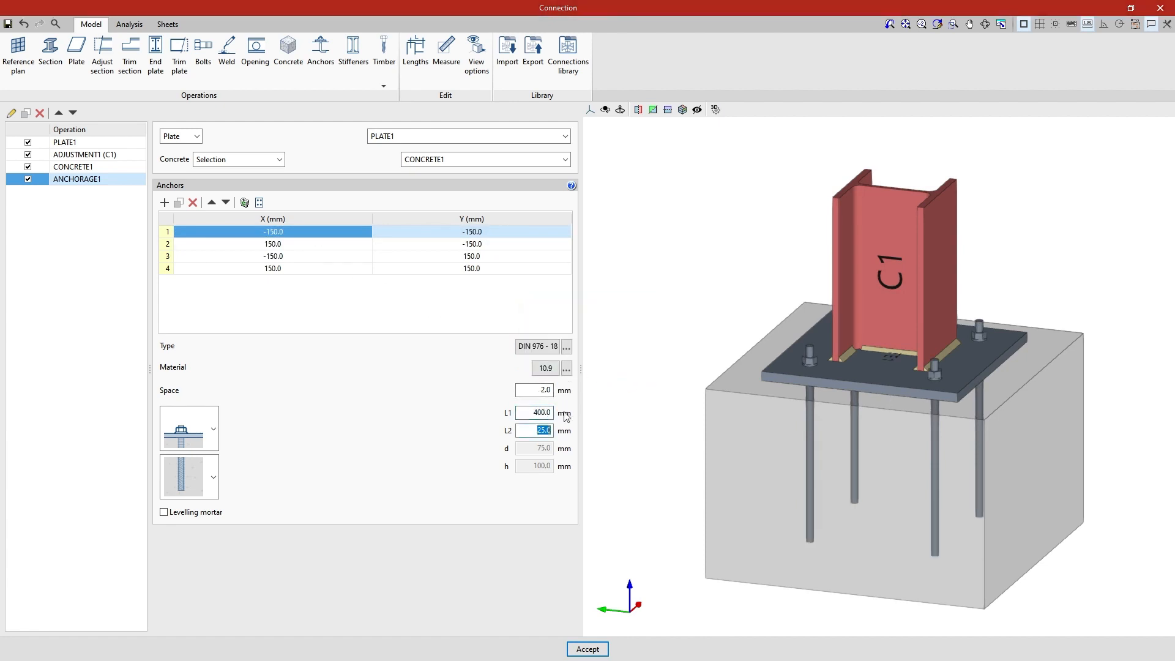
{"action": "left_click", "coordinate": [213, 476]}
{"action": "left_click", "coordinate": [207, 416]}
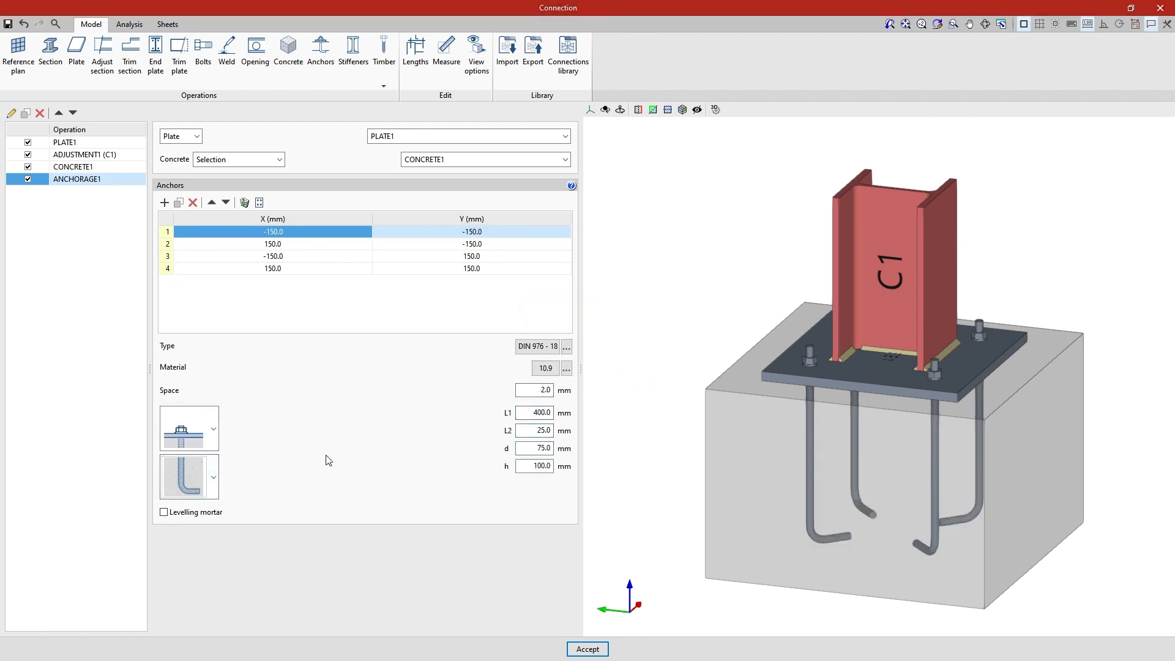
{"action": "mouse_move", "coordinate": [614, 504]}
{"action": "middle_mouse_down"}
{"action": "mouse_move", "coordinate": [635, 488]}
{"action": "mouse_move", "coordinate": [994, 451]}
{"action": "mouse_move", "coordinate": [1173, 509]}
{"action": "middle_mouse_up"}
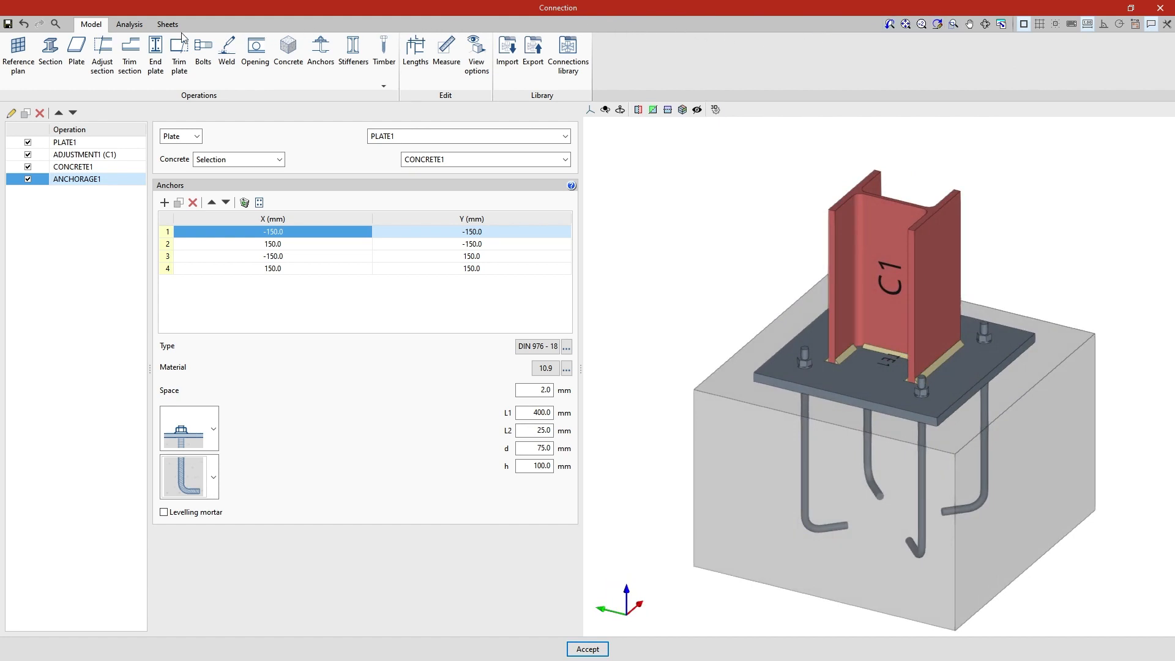
Run the Stress / Deformed shape analysis of the connection.
{"action": "left_click", "coordinate": [137, 29]}
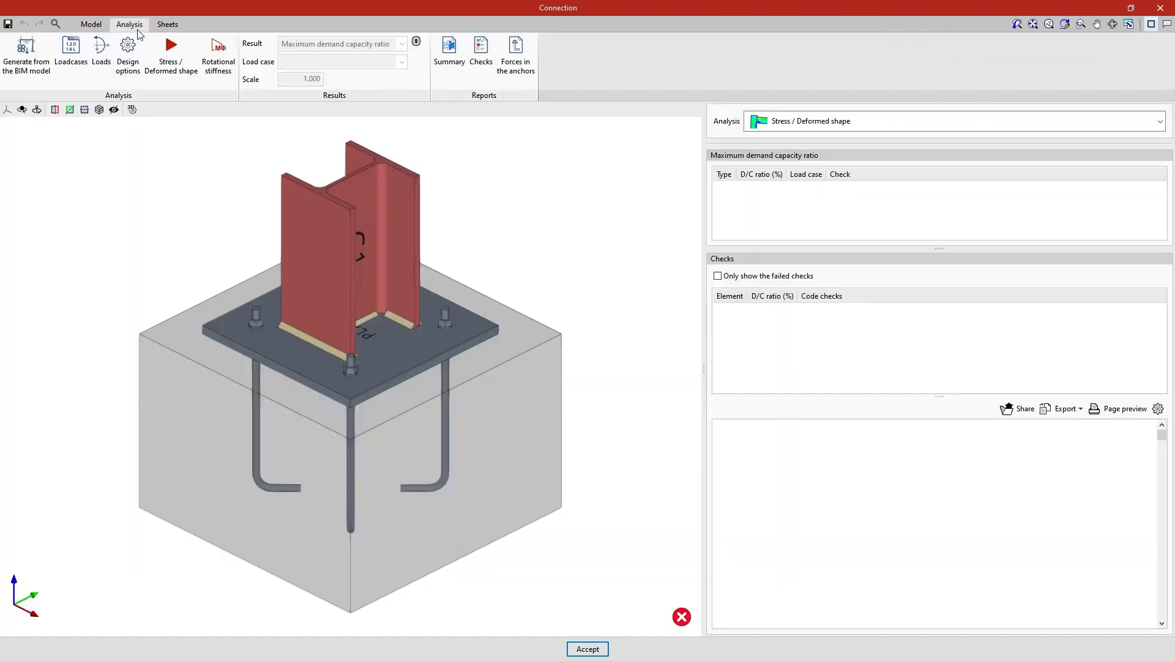
{"action": "left_click", "coordinate": [171, 81]}
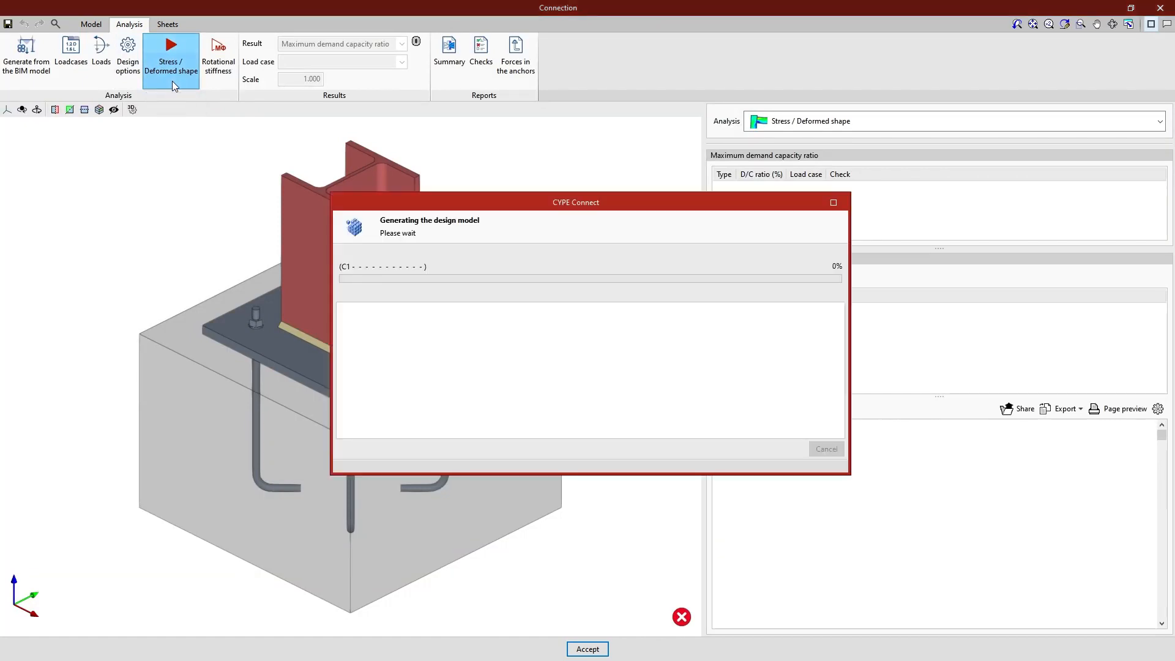